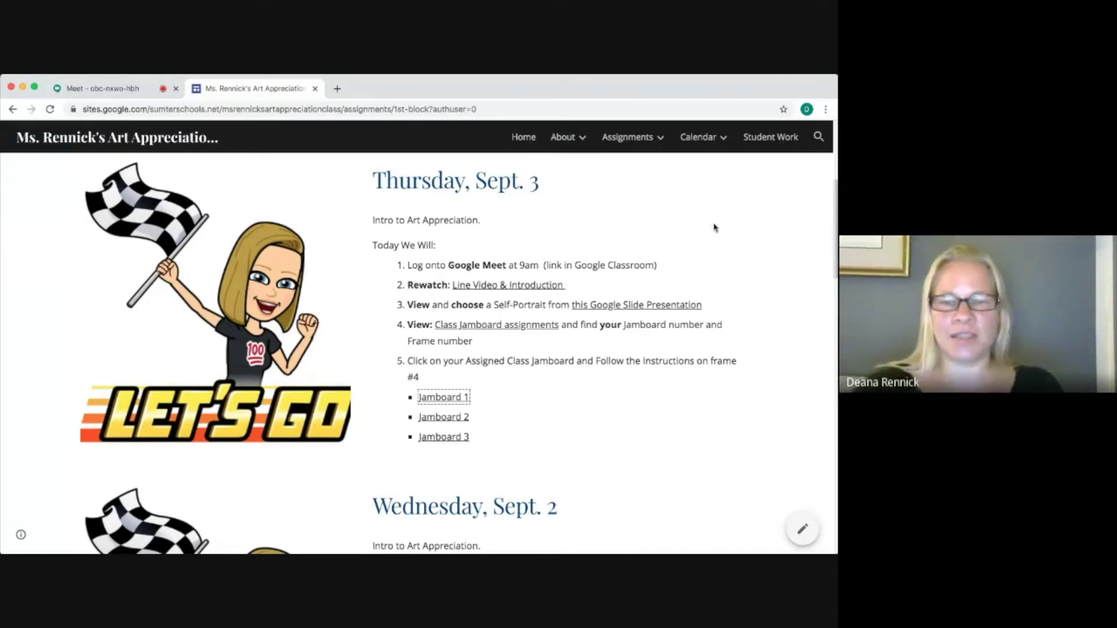
- Open the 'Class Jamboard assignments' sheet from the Thursday, Sept. 3 lesson page
scroll(715, 228, up, 1)
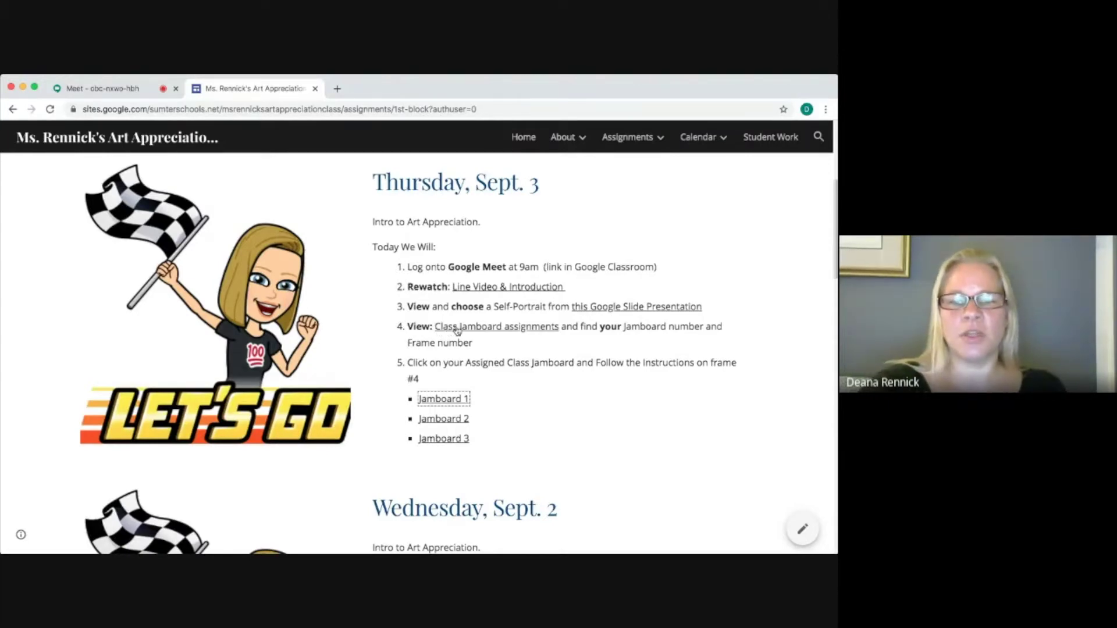
click(548, 327)
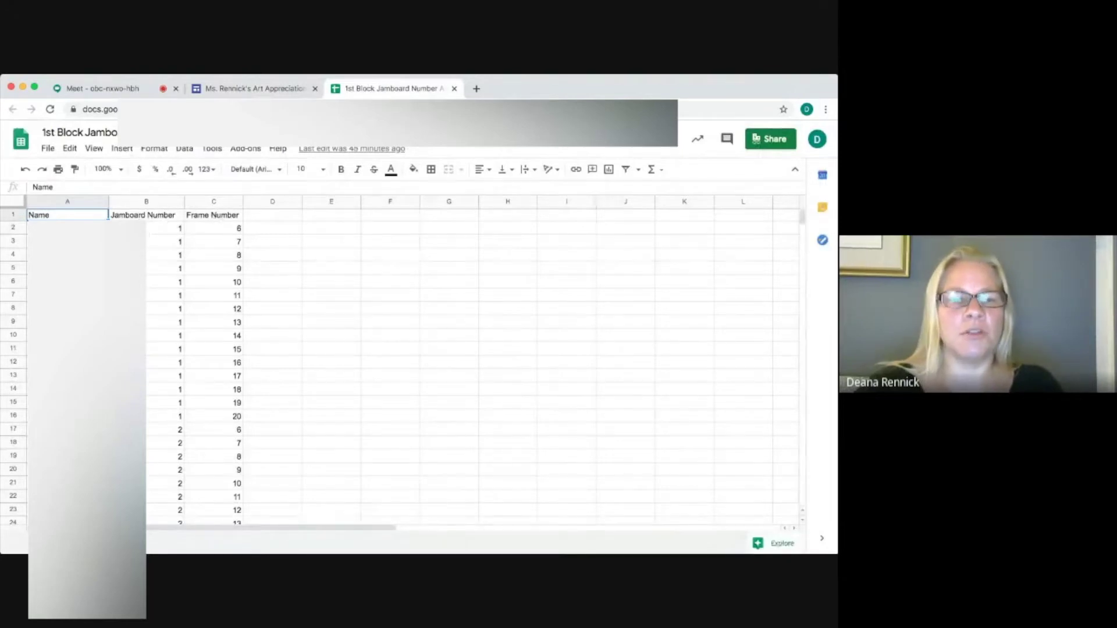
- Find your row assigning Jamboard 1, frame 5, then open Jamboard 1 from the class site
scroll(407, 366, down, 1)
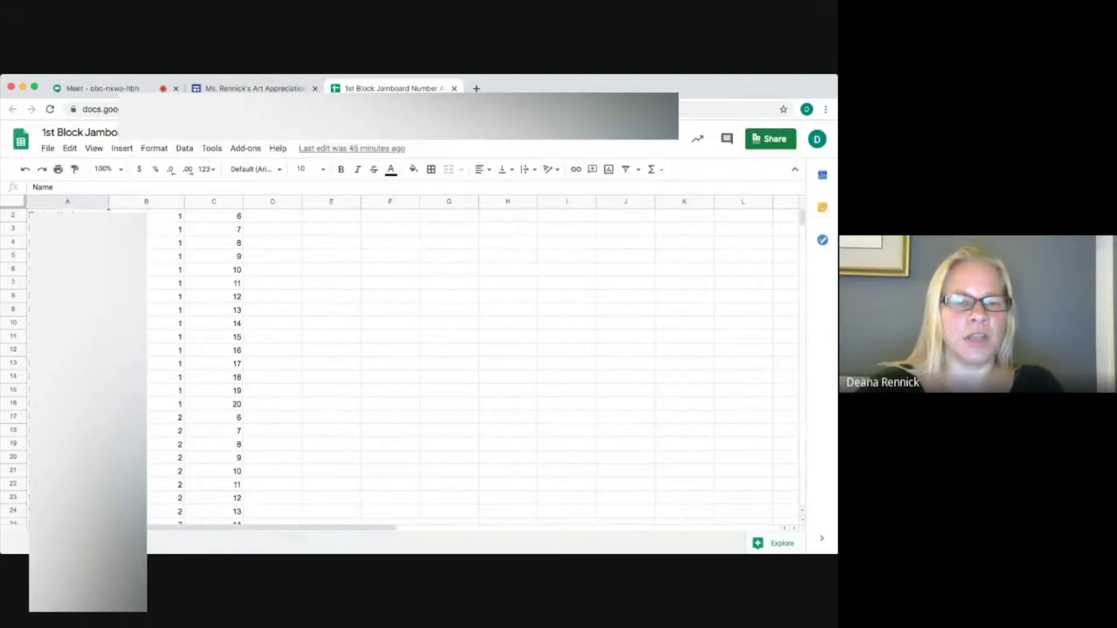
scroll(407, 366, down, 2)
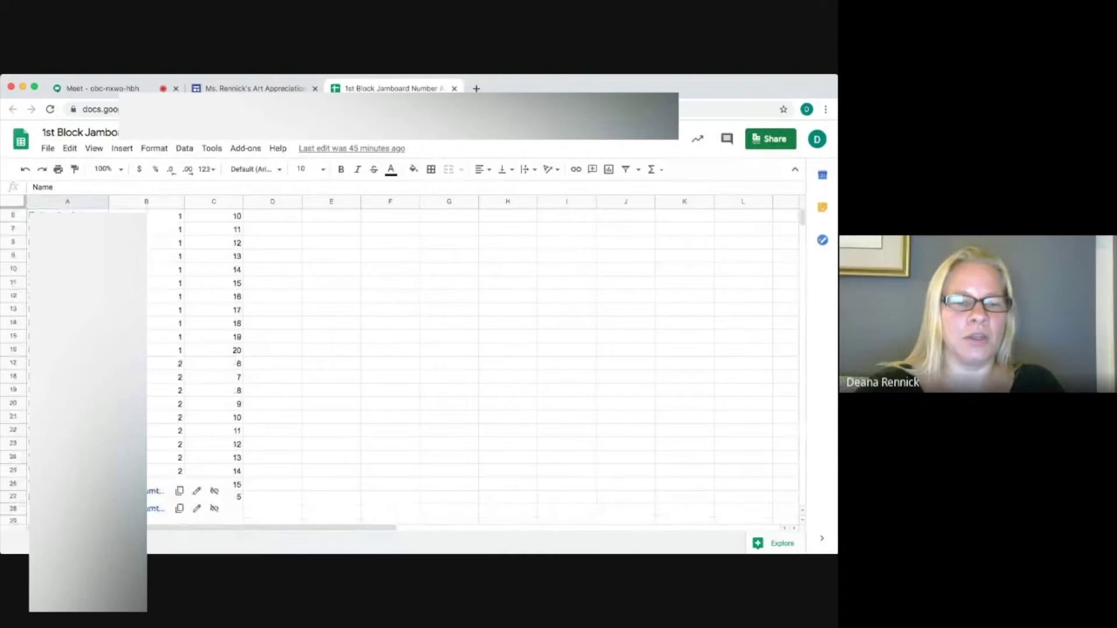
click(278, 496)
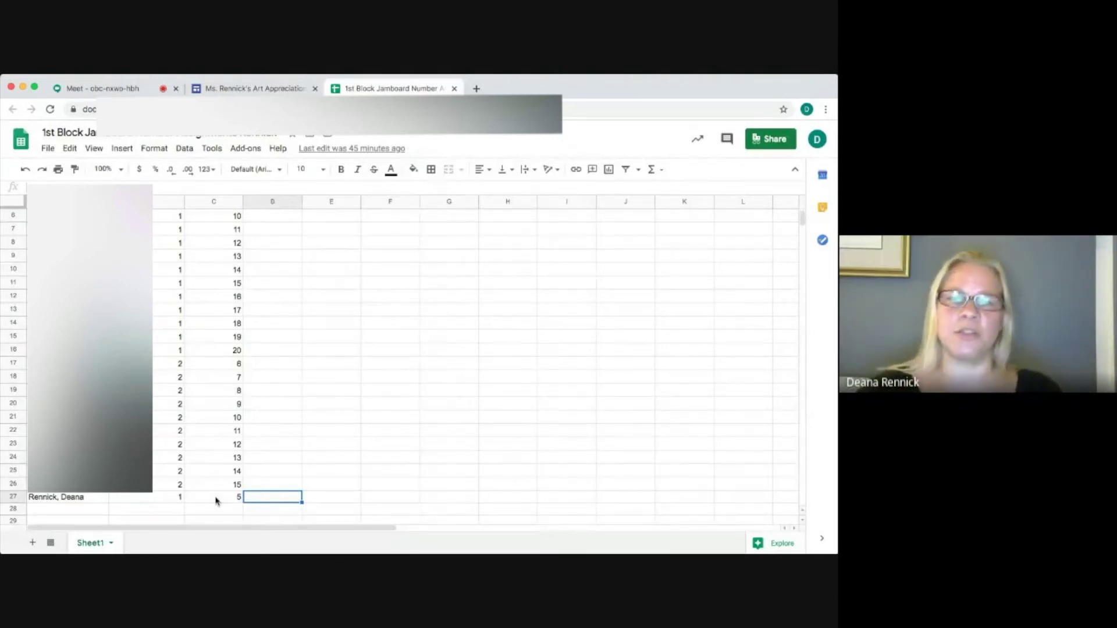
click(252, 90)
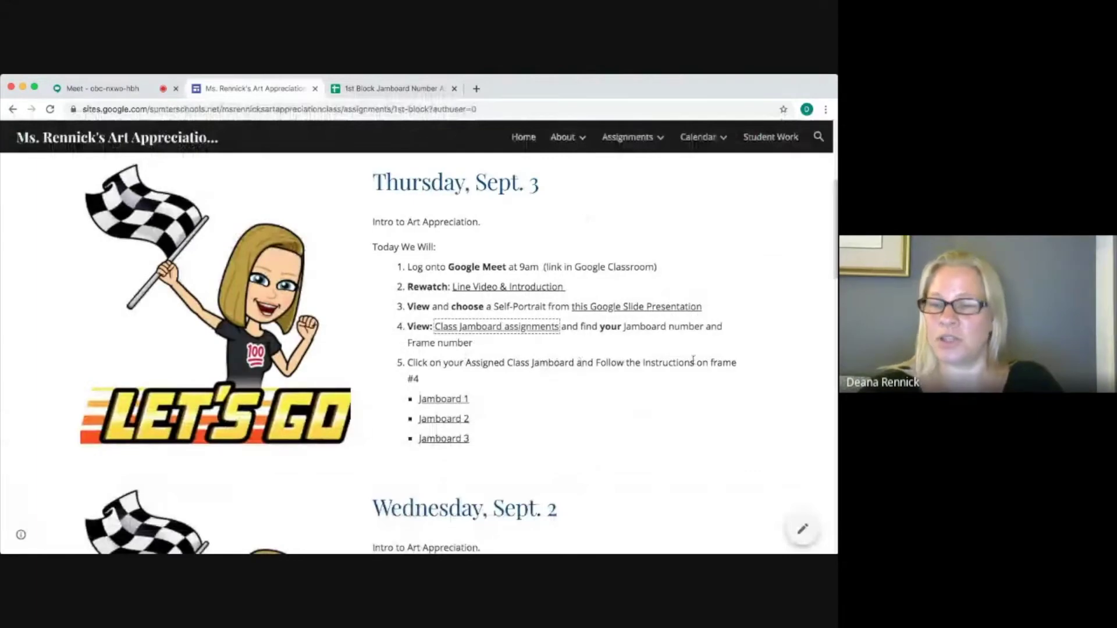
click(440, 400)
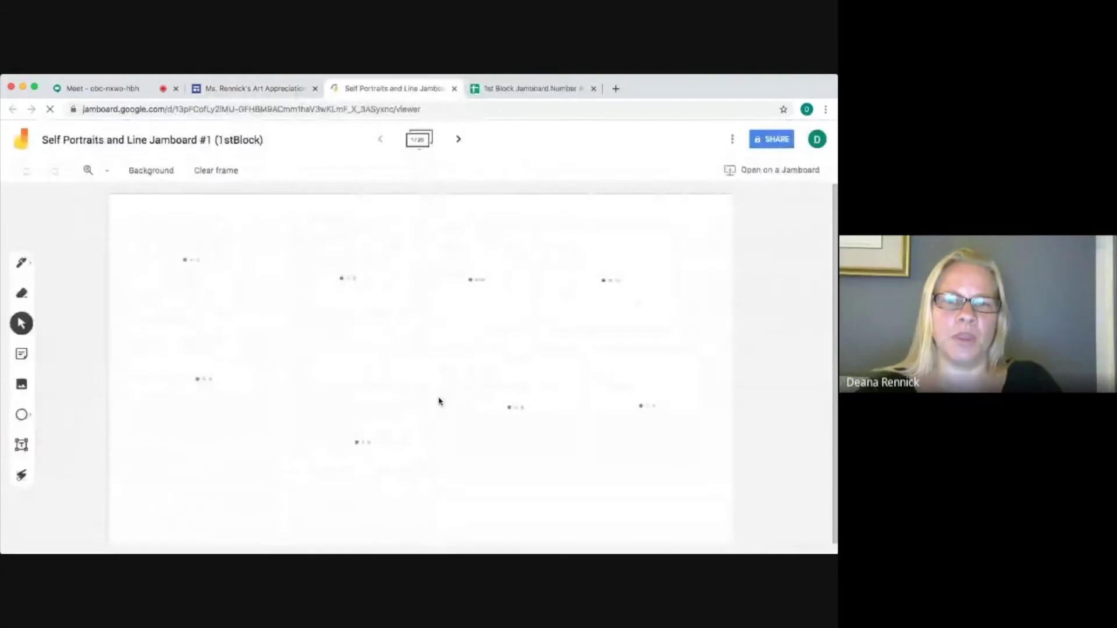
- Advance frame by frame past the Day 1 instructions toward the blank assigned frame 5
click(458, 140)
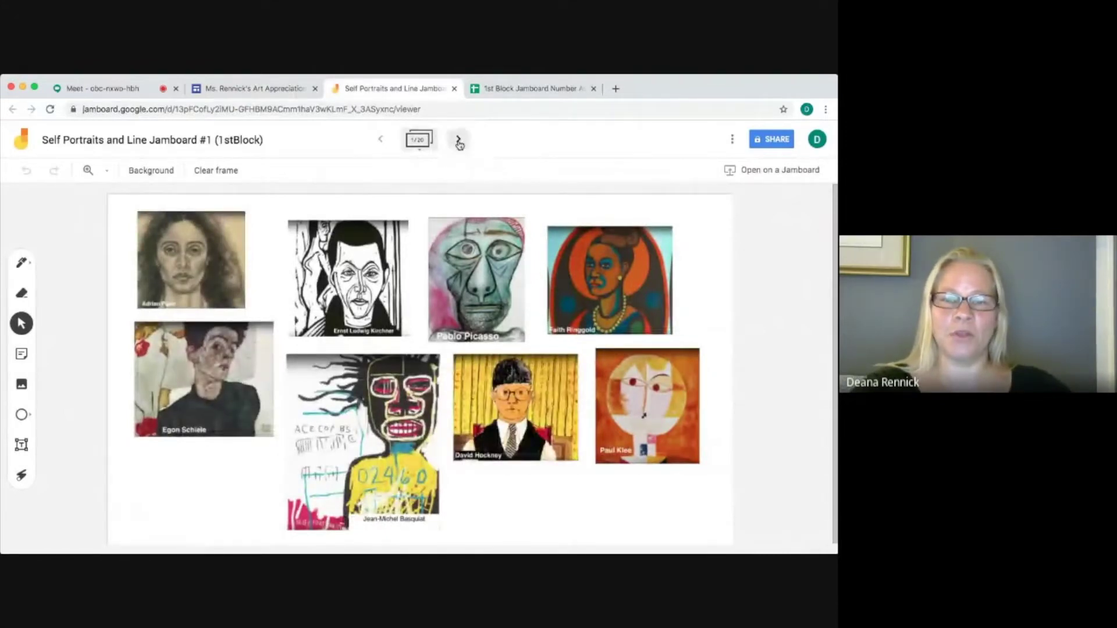
click(458, 140)
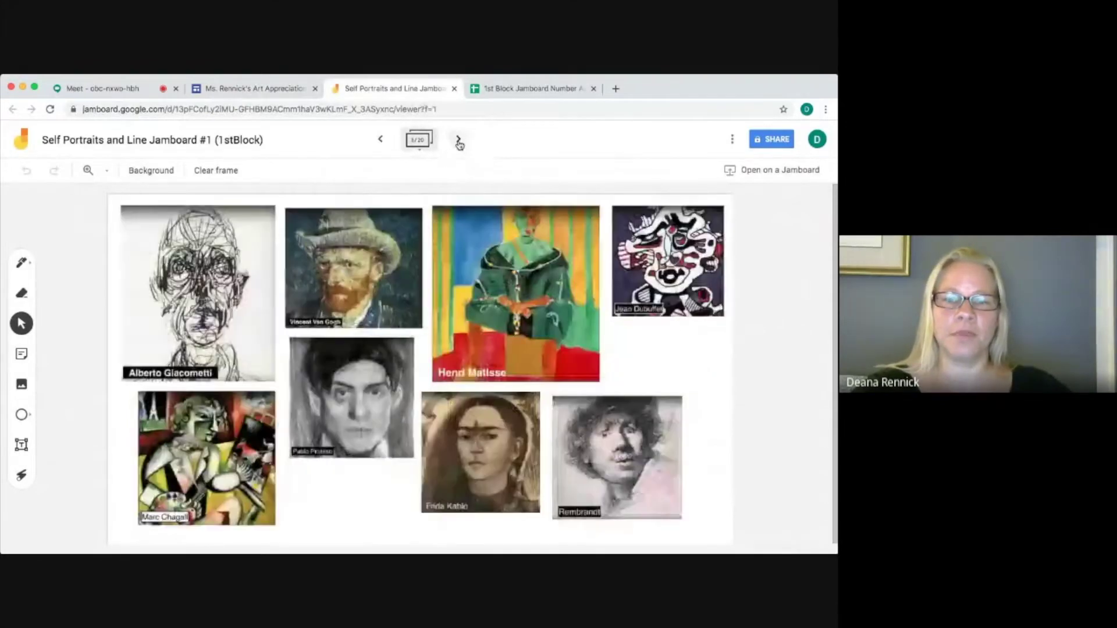
click(458, 140)
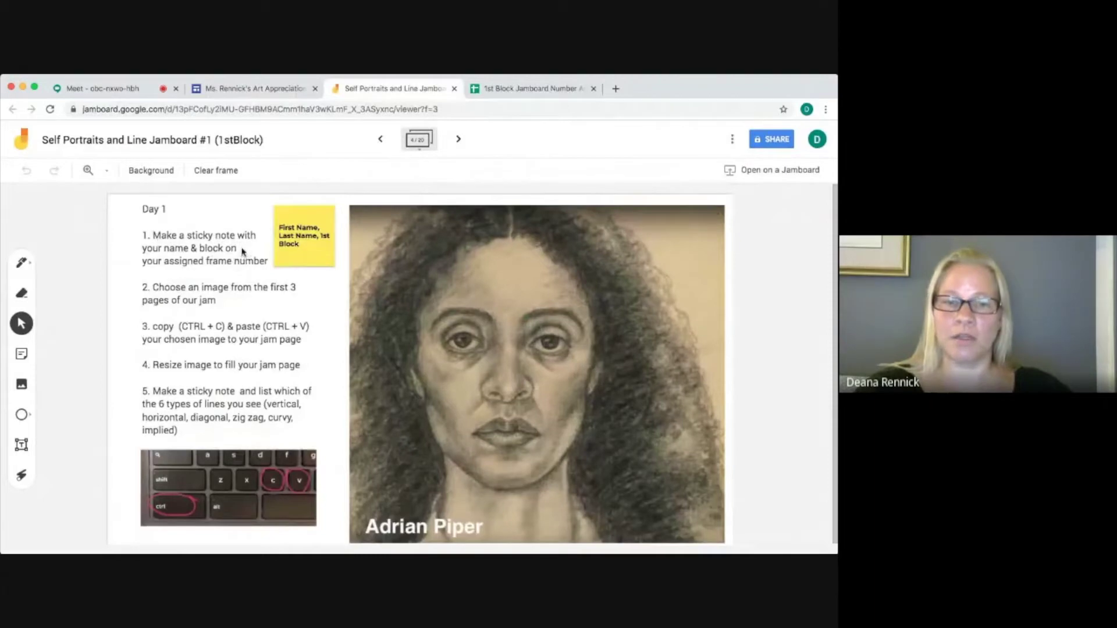
click(461, 138)
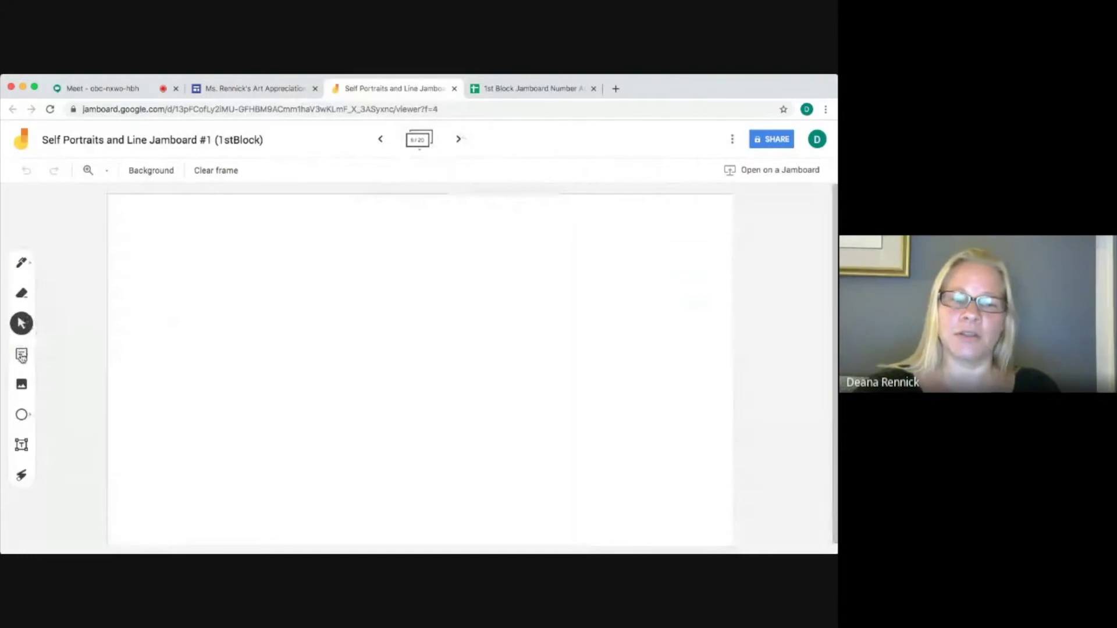
- Add a sticky note with your name and 'Block 1' at frame 5's top-left, then step back one frame
click(21, 354)
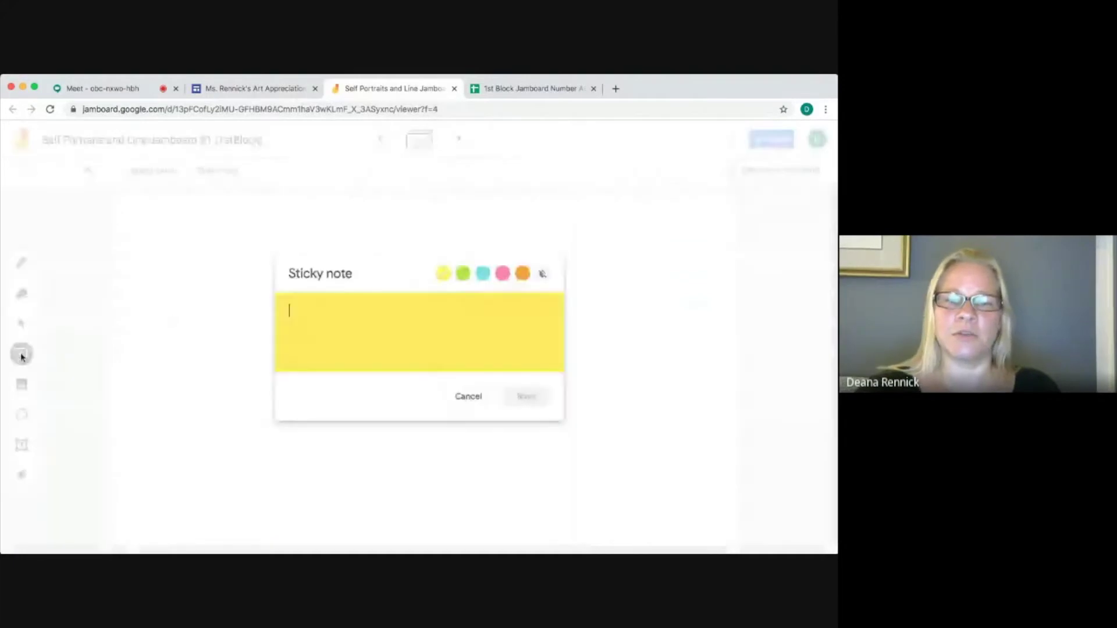
text(Deana)
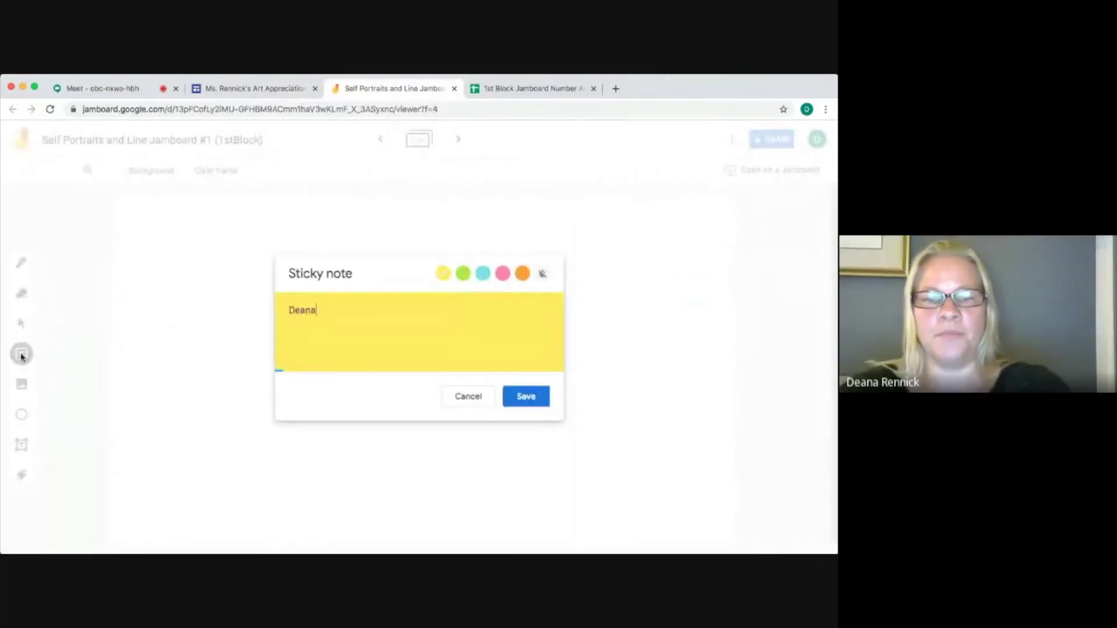
text( Rennick Block 1)
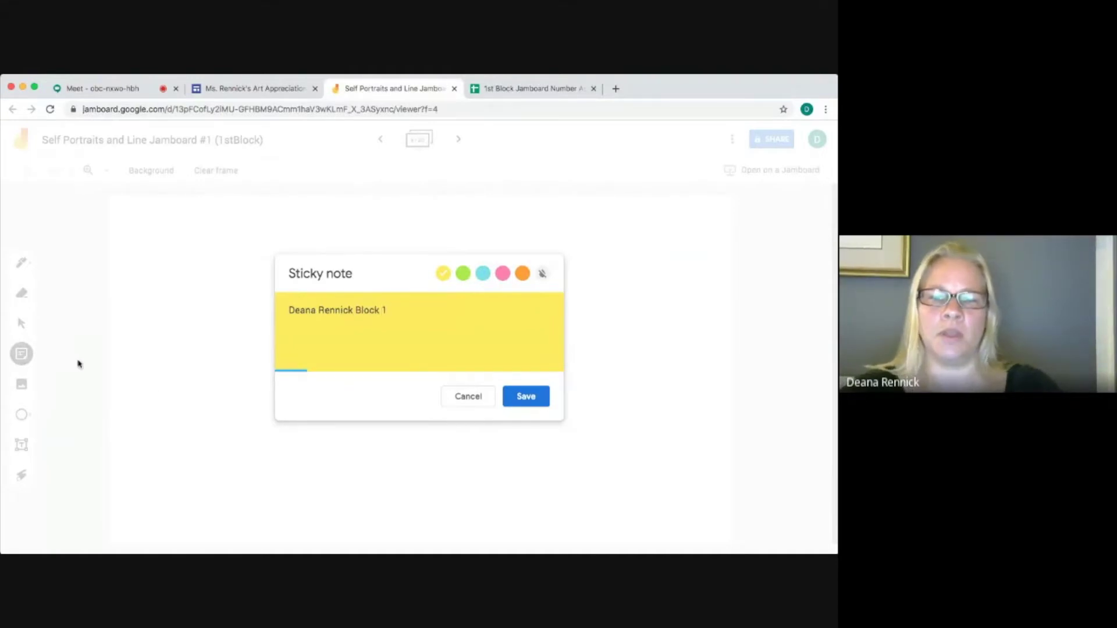
click(523, 398)
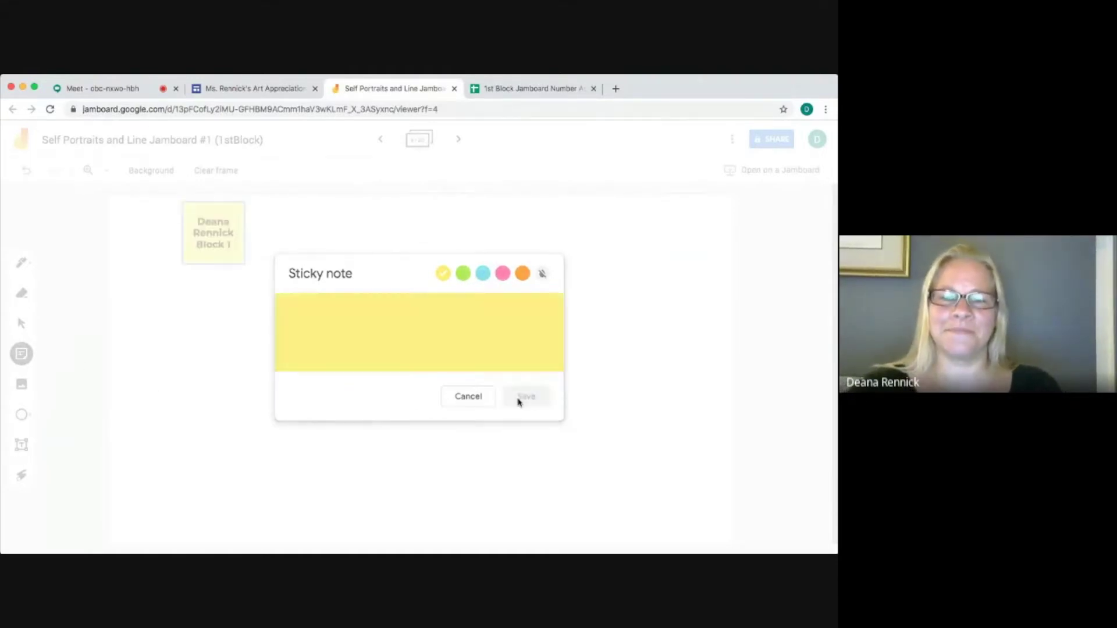
drag(203, 235, 133, 235)
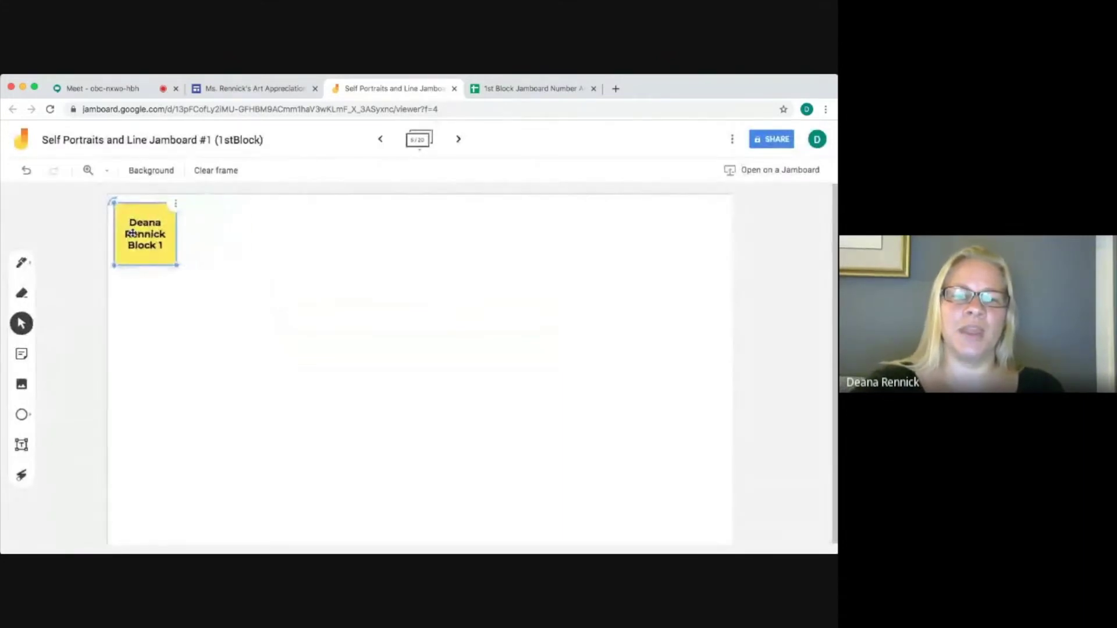
click(380, 140)
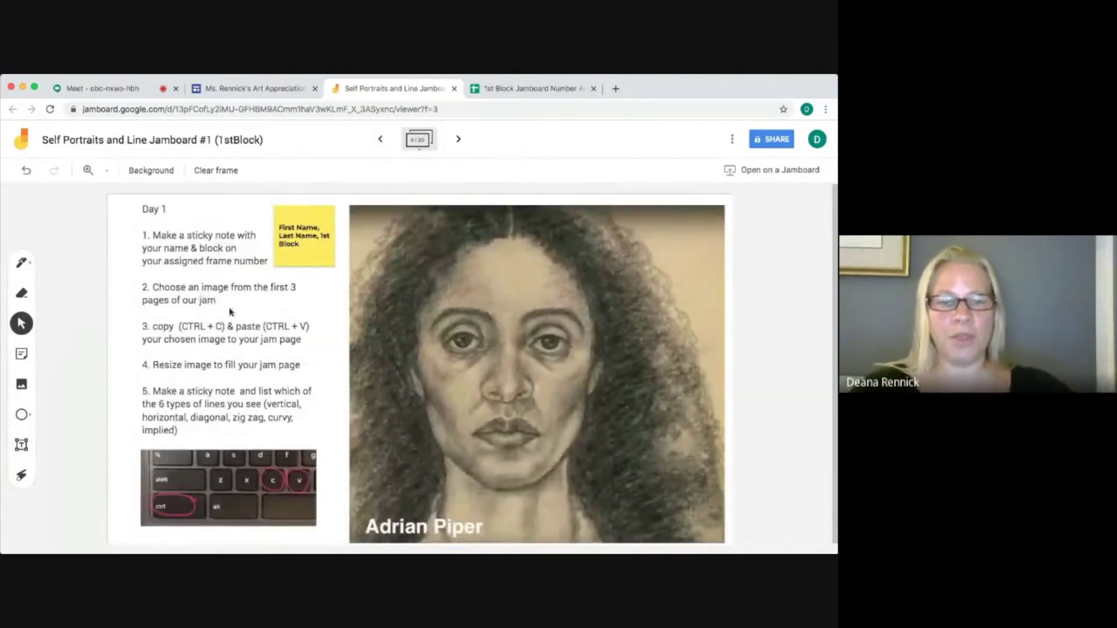
- Go back to the first portraits frame and select the Faith Ringgold self-portrait
click(382, 141)
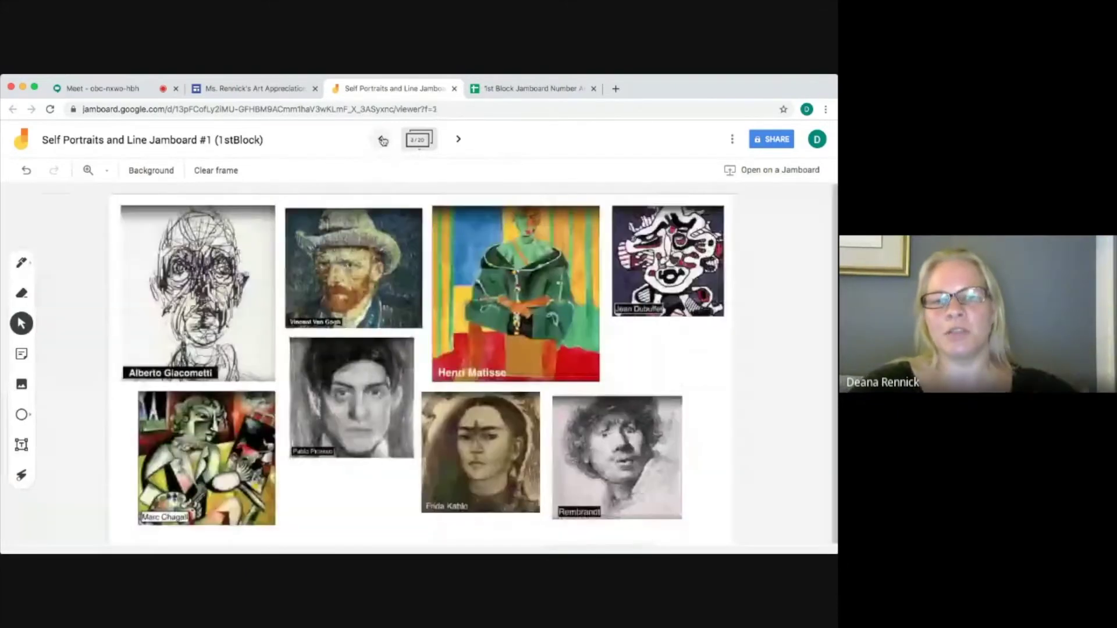
click(382, 141)
click(382, 141)
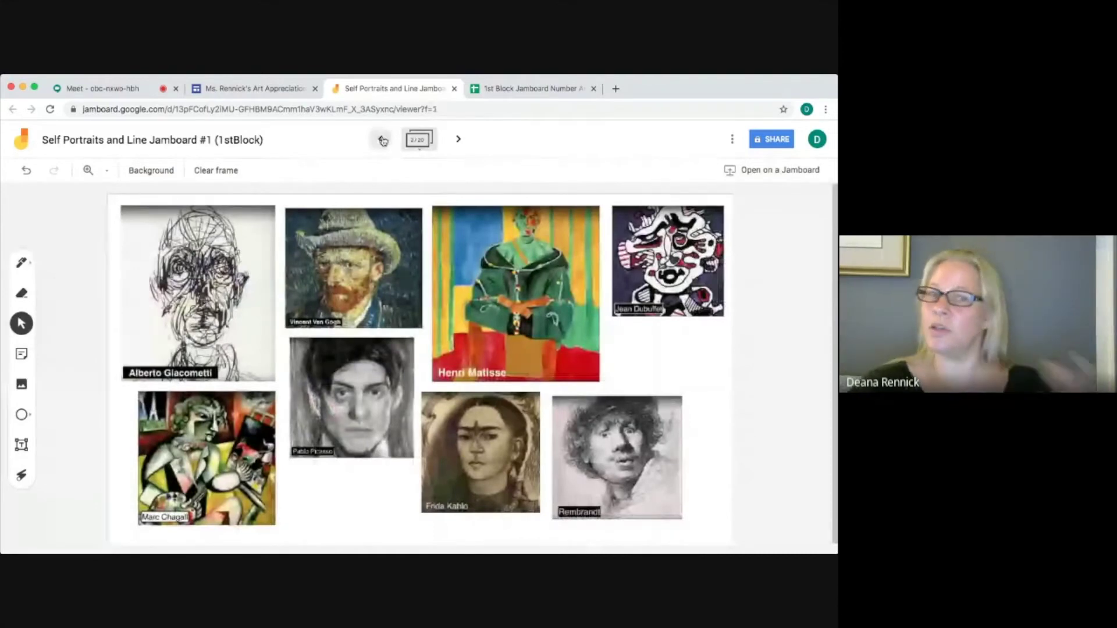
click(382, 141)
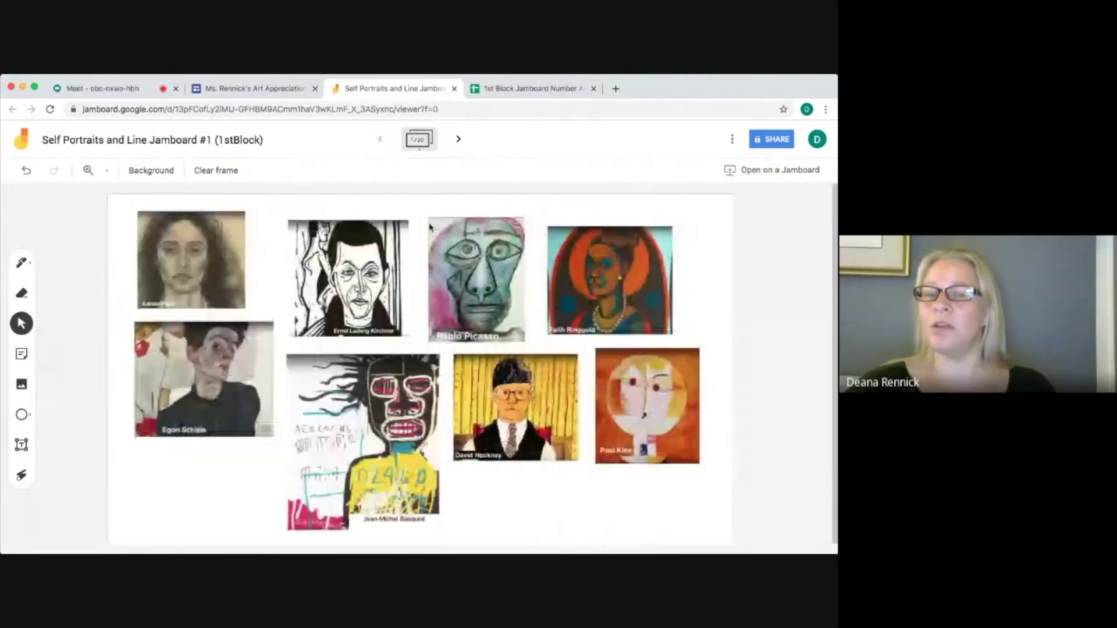
click(592, 278)
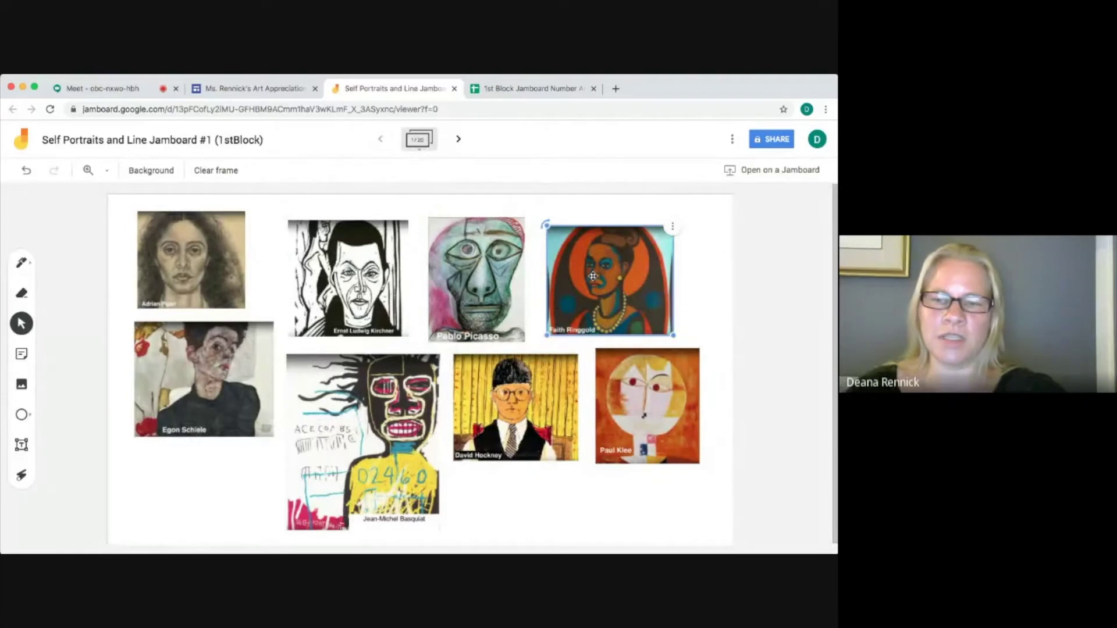
- Return to your name-note frame with the copied portrait, checking the Day 1 instructions along the way
click(460, 140)
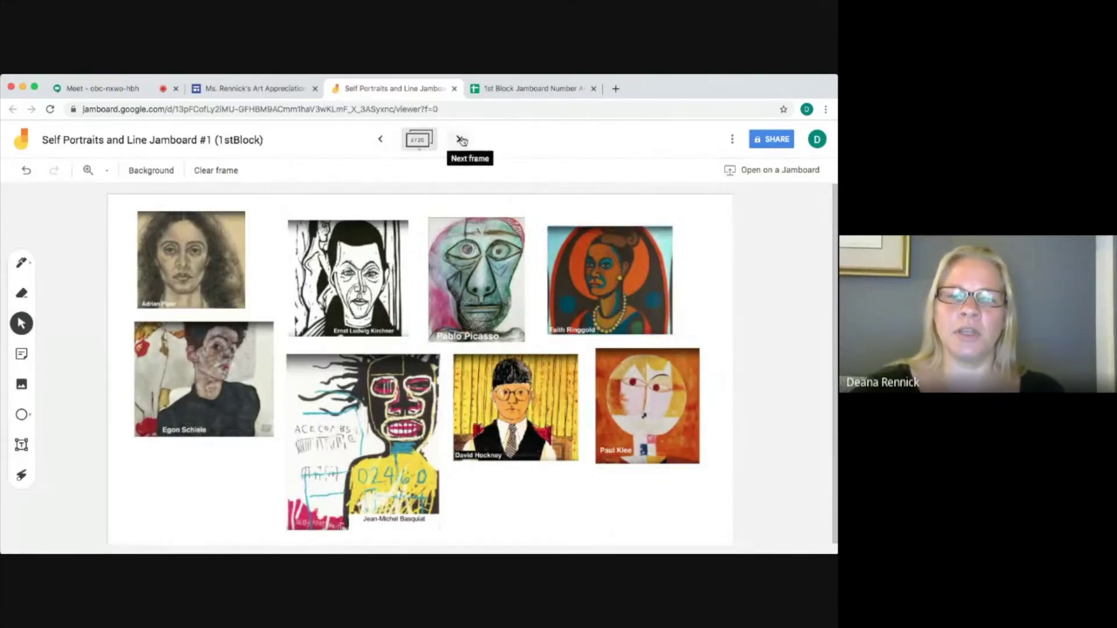
click(459, 140)
click(459, 140)
click(460, 139)
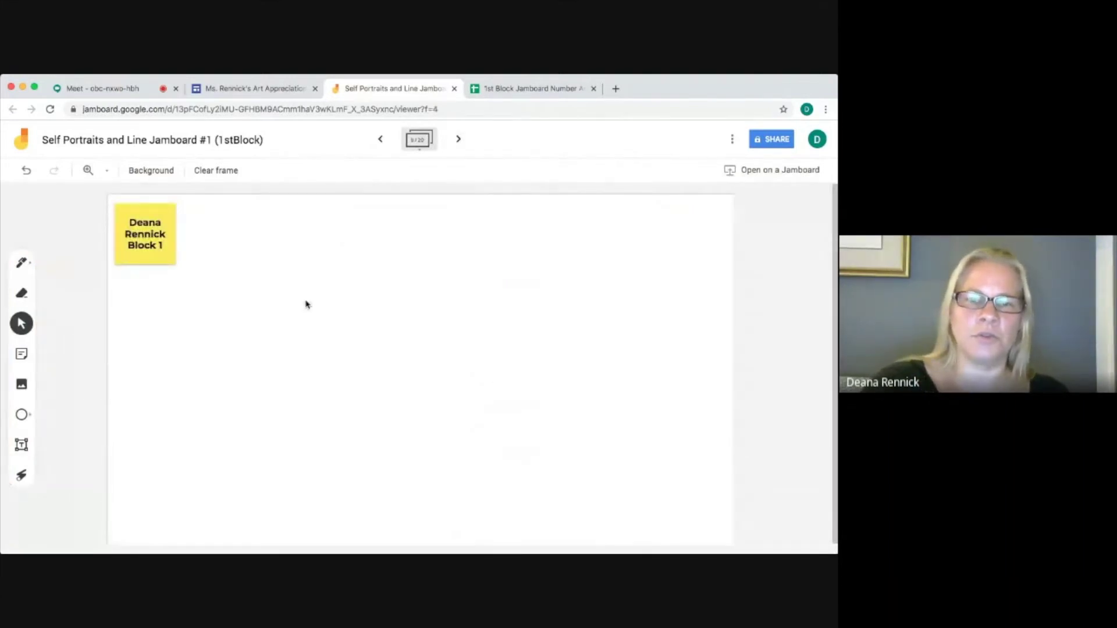
click(382, 139)
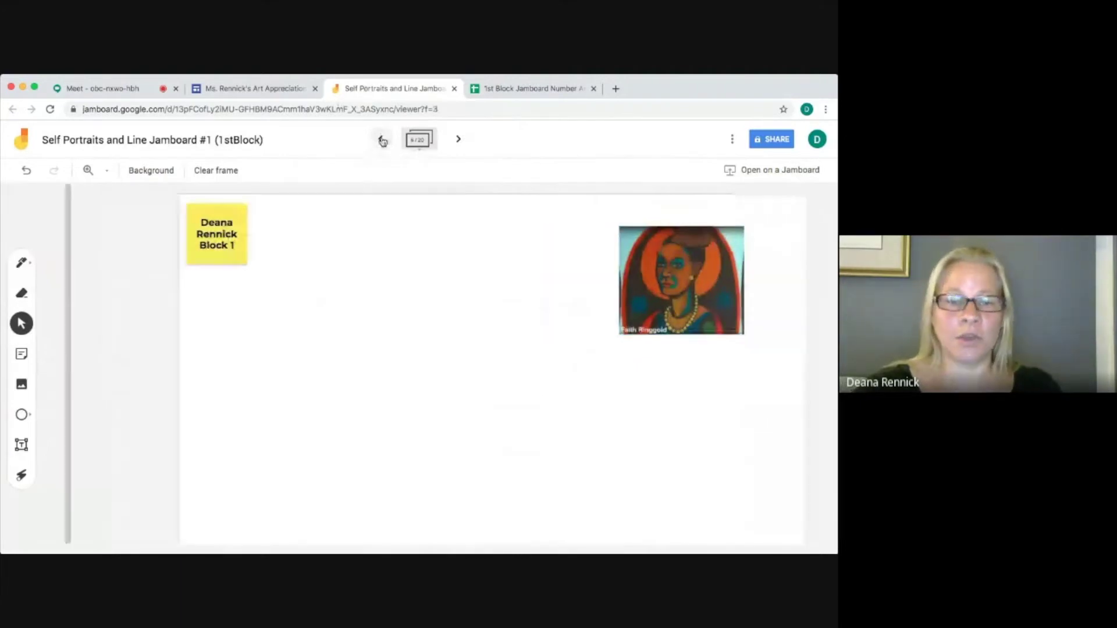
click(381, 139)
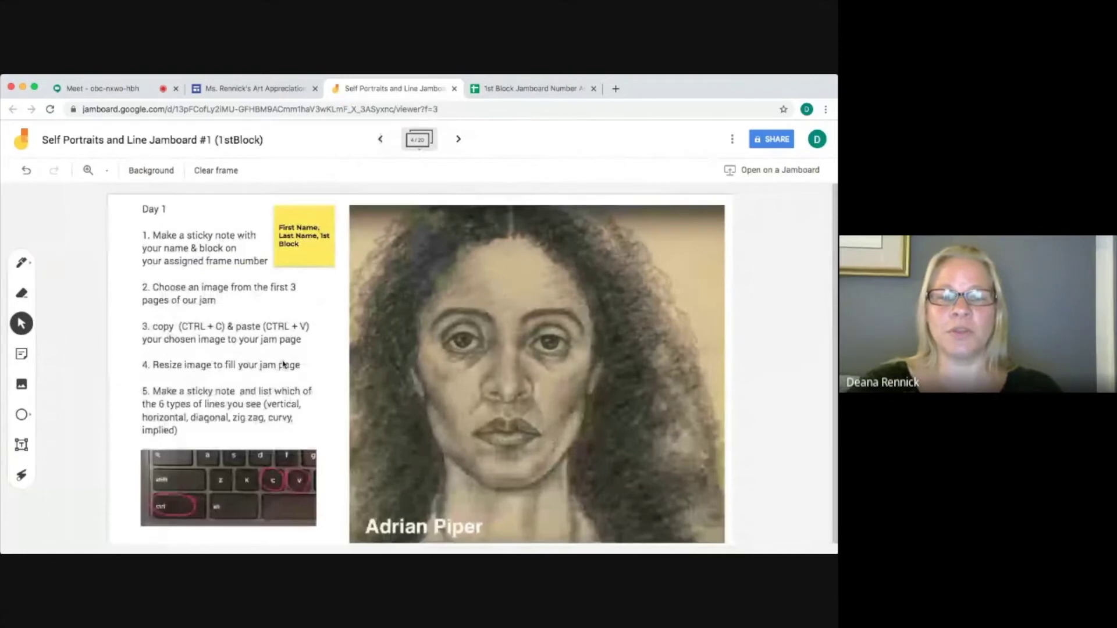
click(459, 139)
- Place the Faith Ringgold portrait beside the name note and enlarge it to fill most of the frame
drag(518, 250, 212, 239)
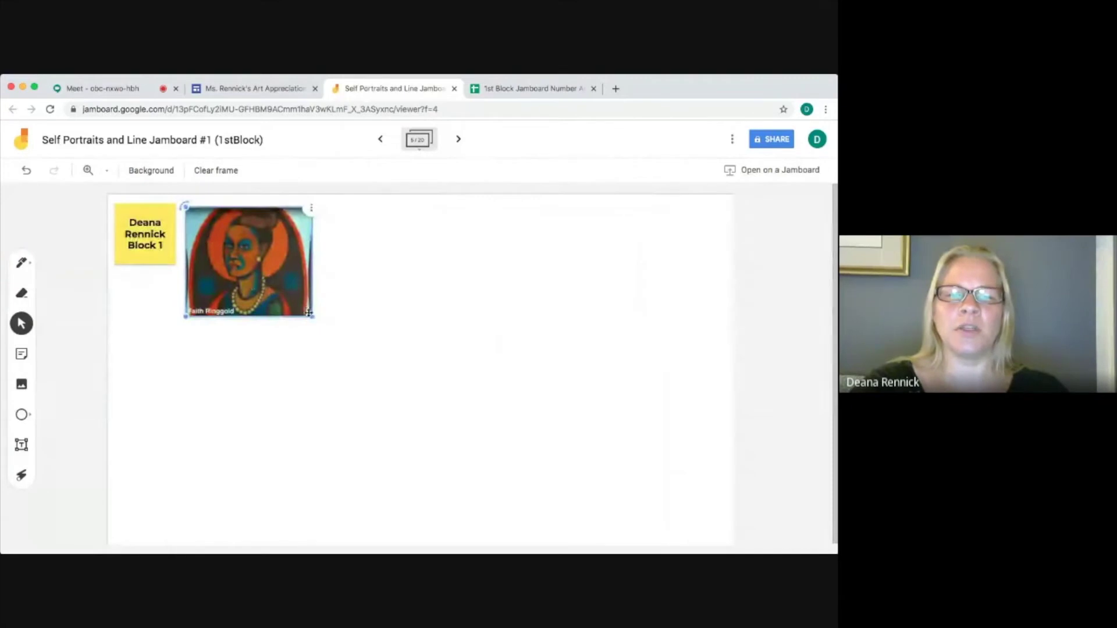
mouse_move(308, 314)
mouse_down()
mouse_move(379, 403)
mouse_move(307, 308)
mouse_up()
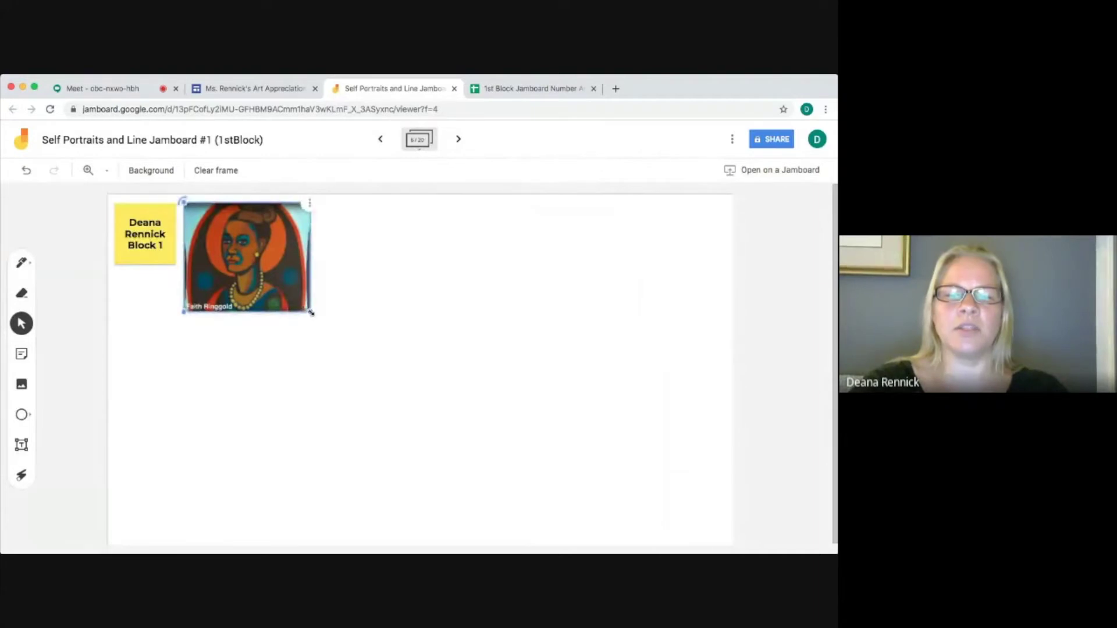
drag(311, 311, 562, 533)
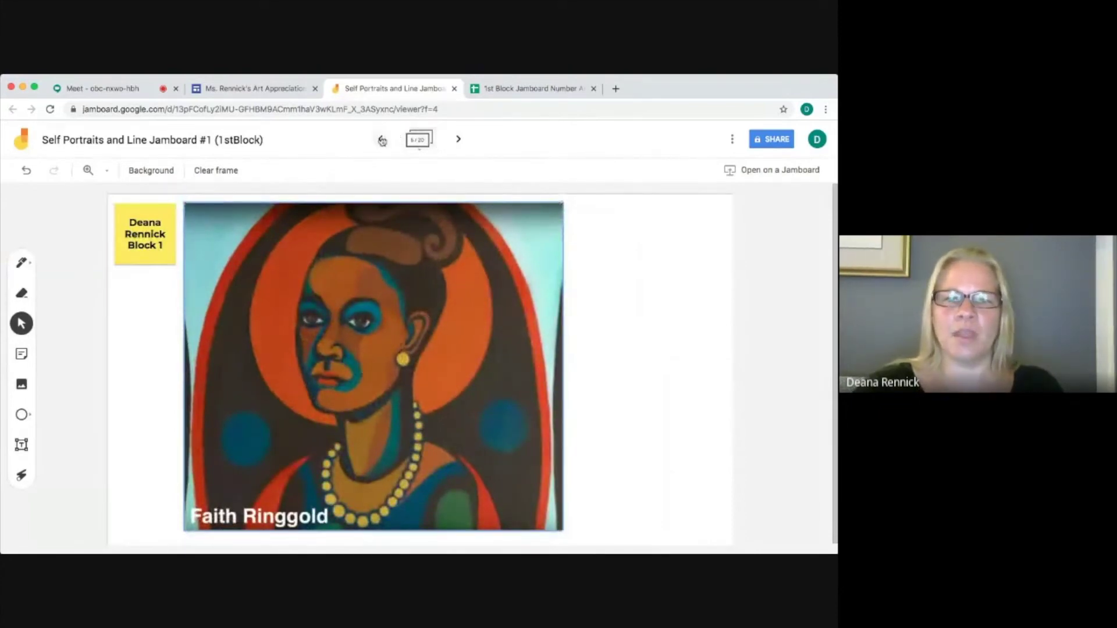
- Look back at the Day 1 instructions frame, then return to your portrait frame
click(380, 140)
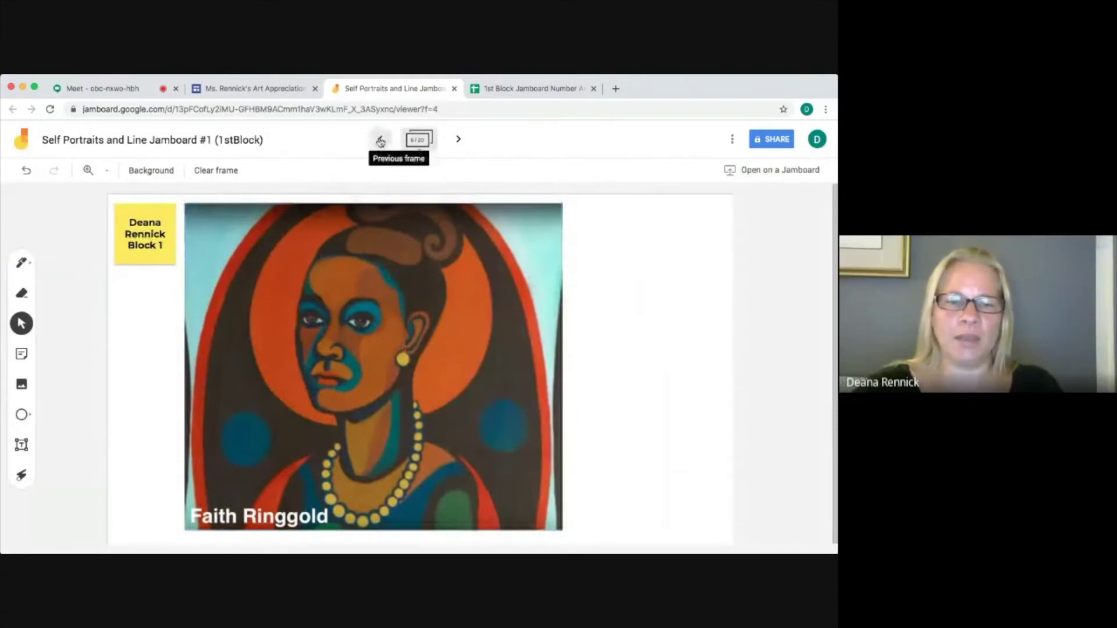
click(380, 140)
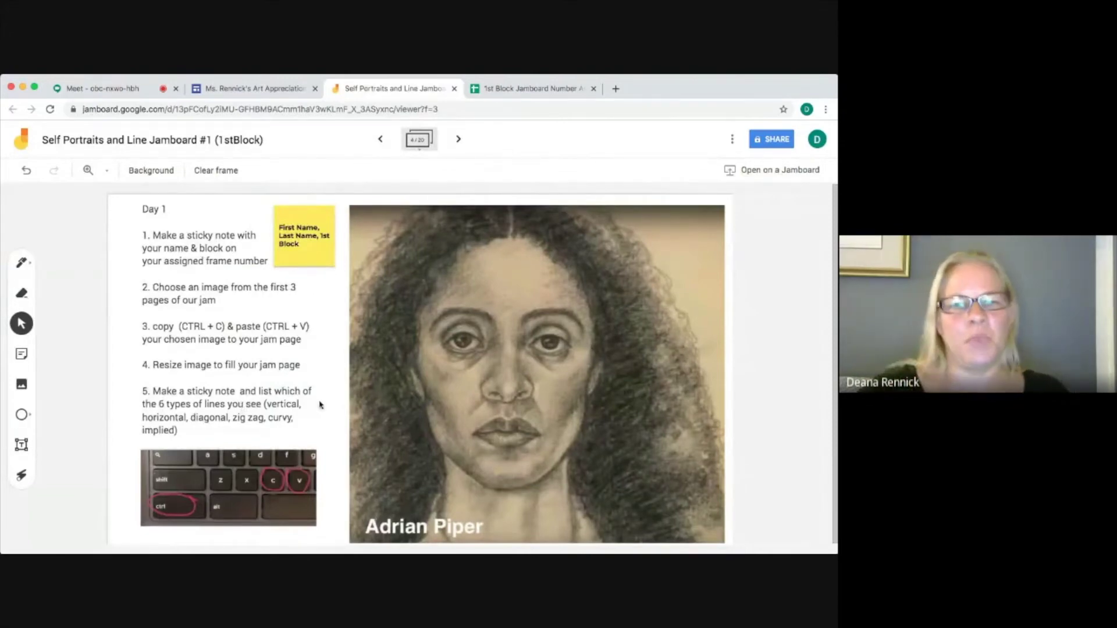
click(458, 140)
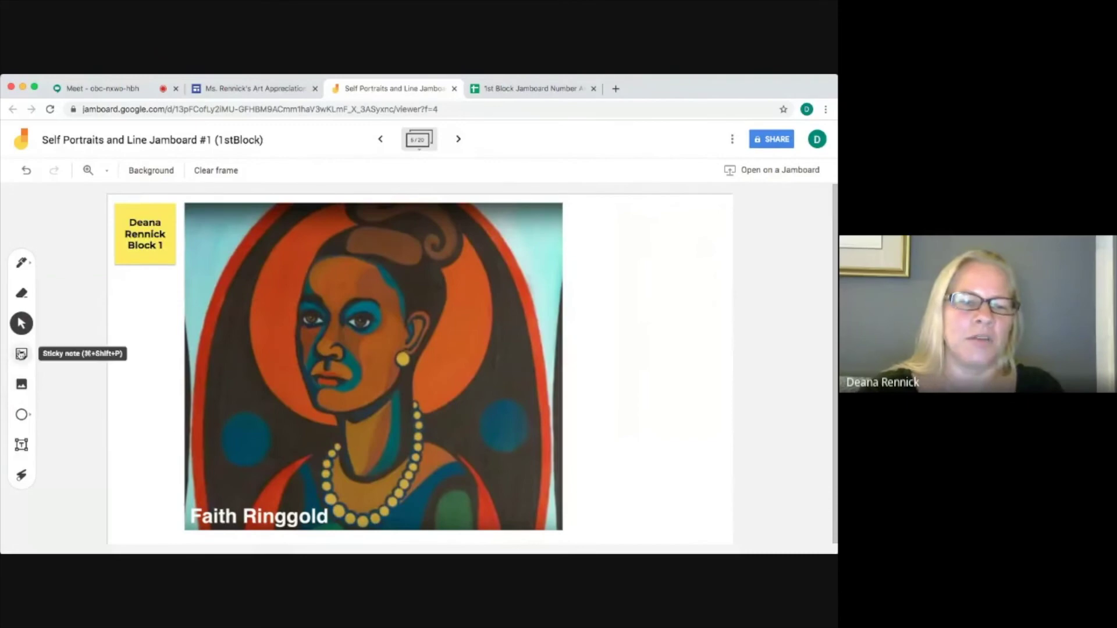
- Add a sticky note reading 'diagonal, curvy, implied' and drag it toward the frame's lower right
click(21, 354)
text(diagonal)
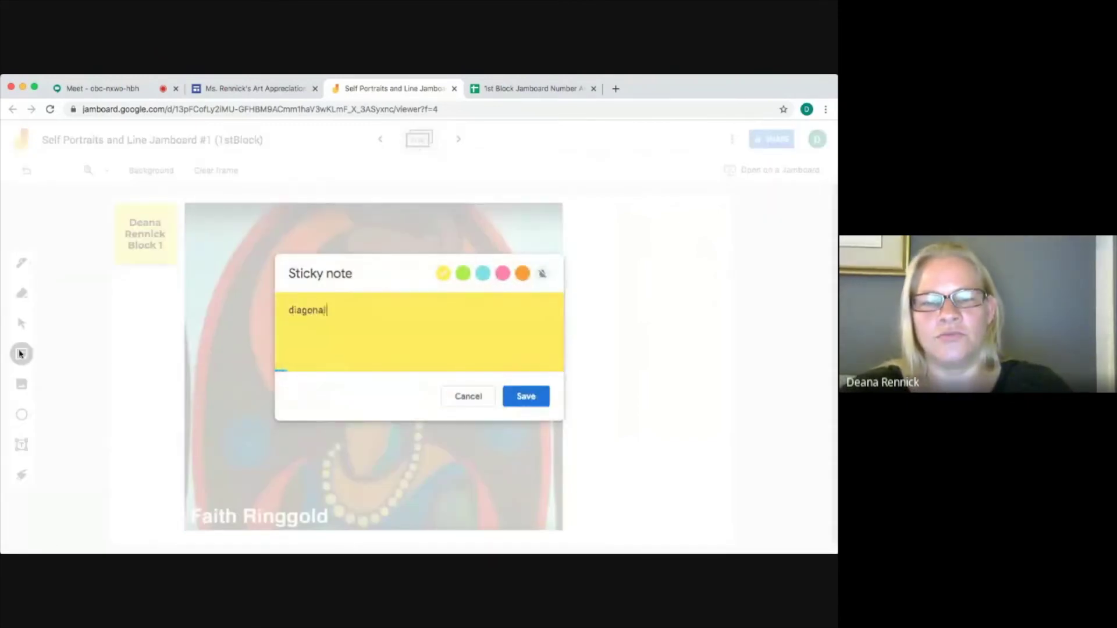
text(, cur)
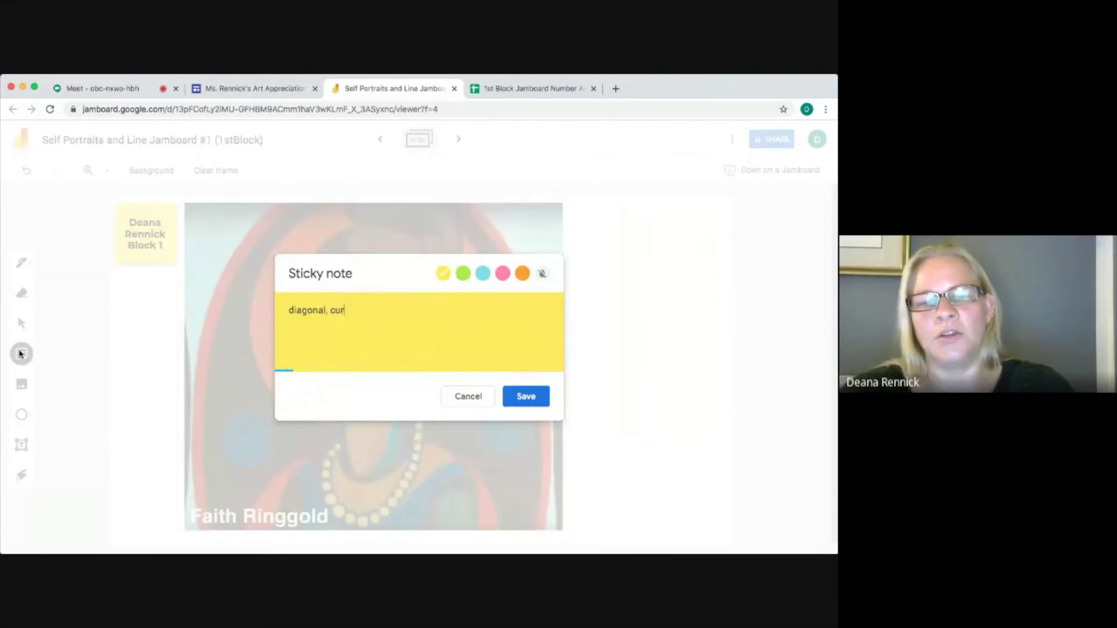
text(vy, imp)
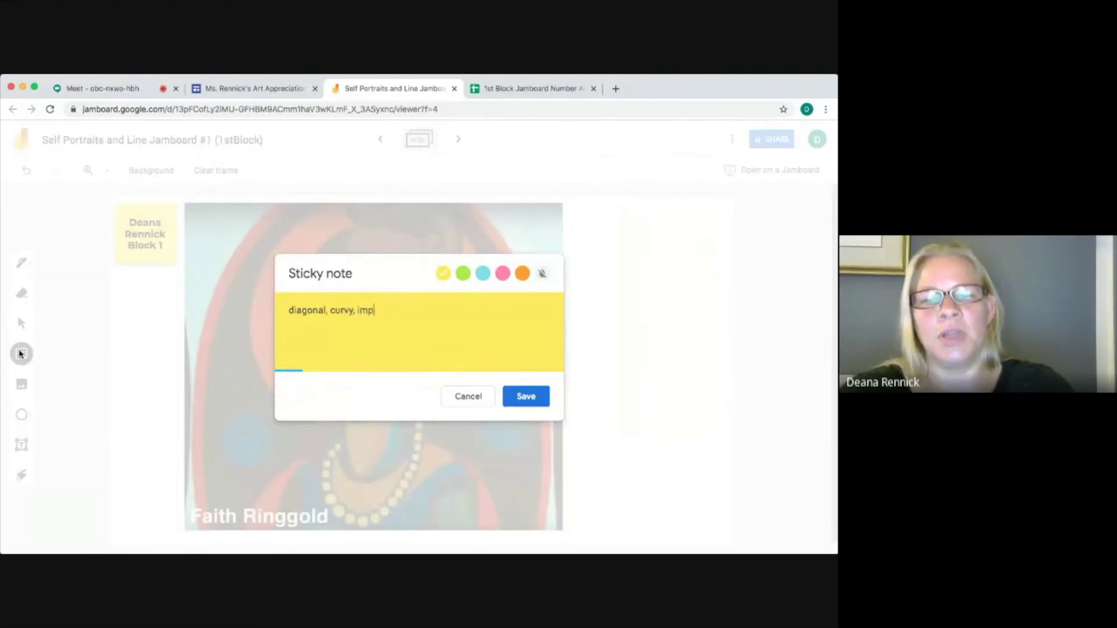
text(lied)
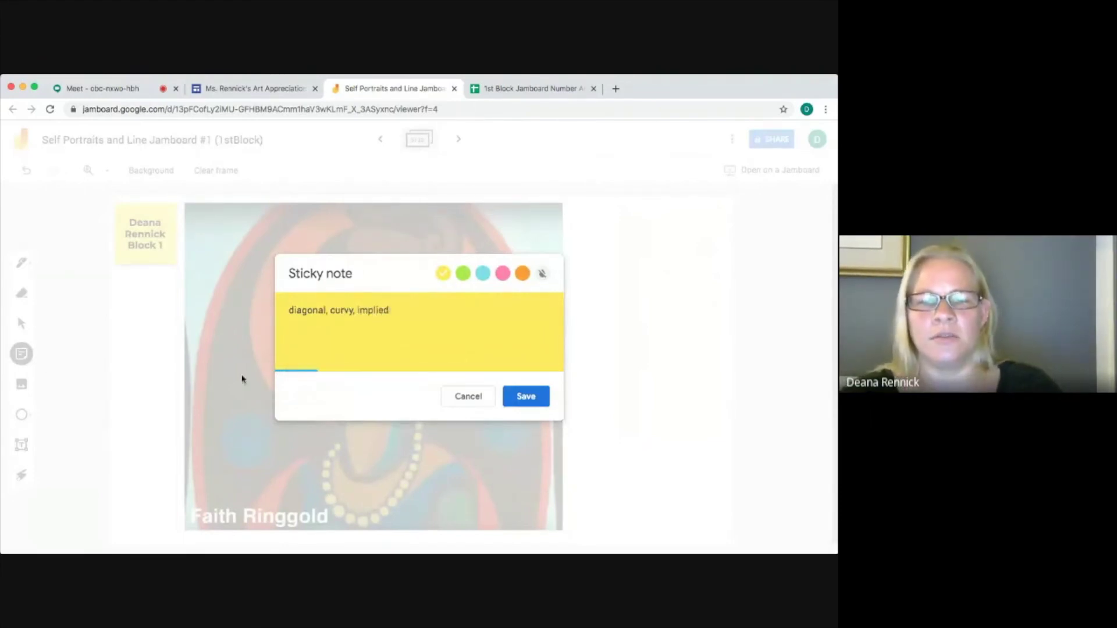
click(518, 397)
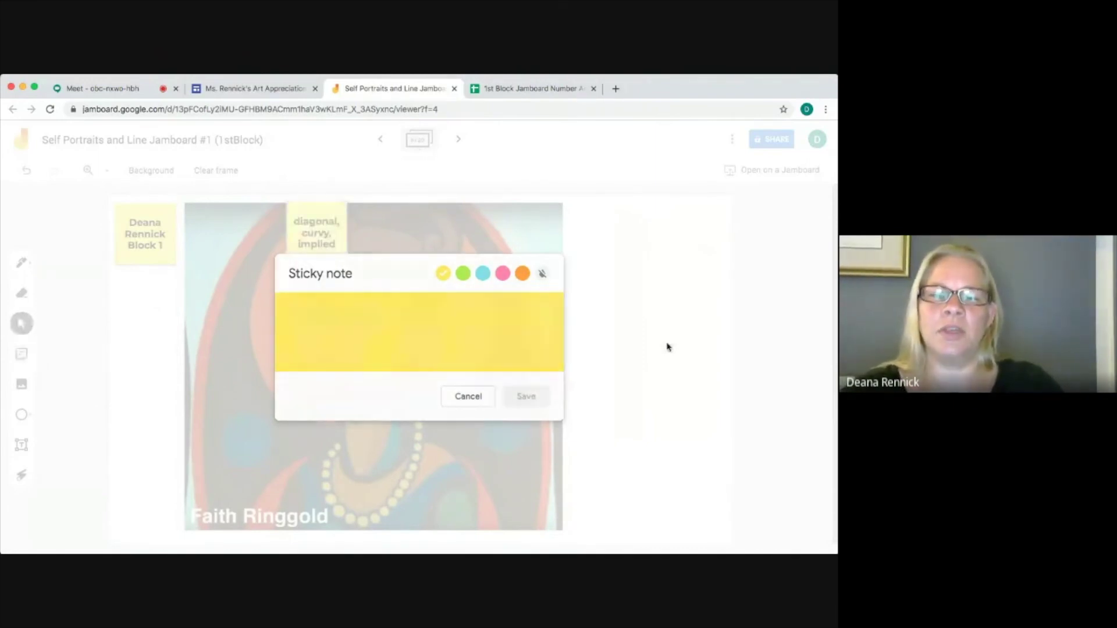
key(Escape)
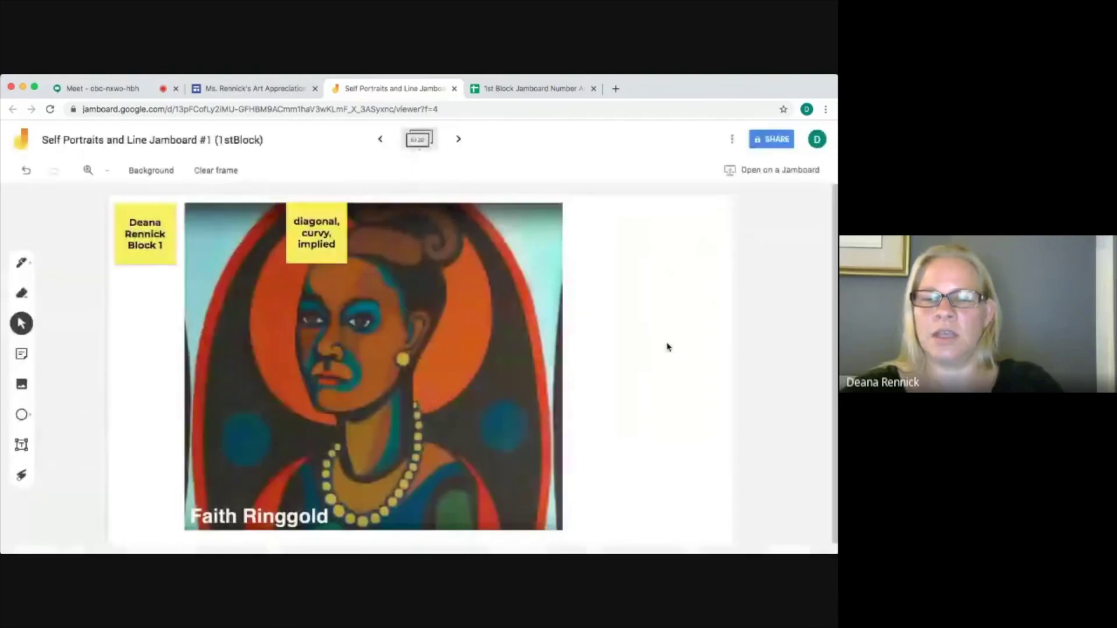
drag(316, 232, 634, 477)
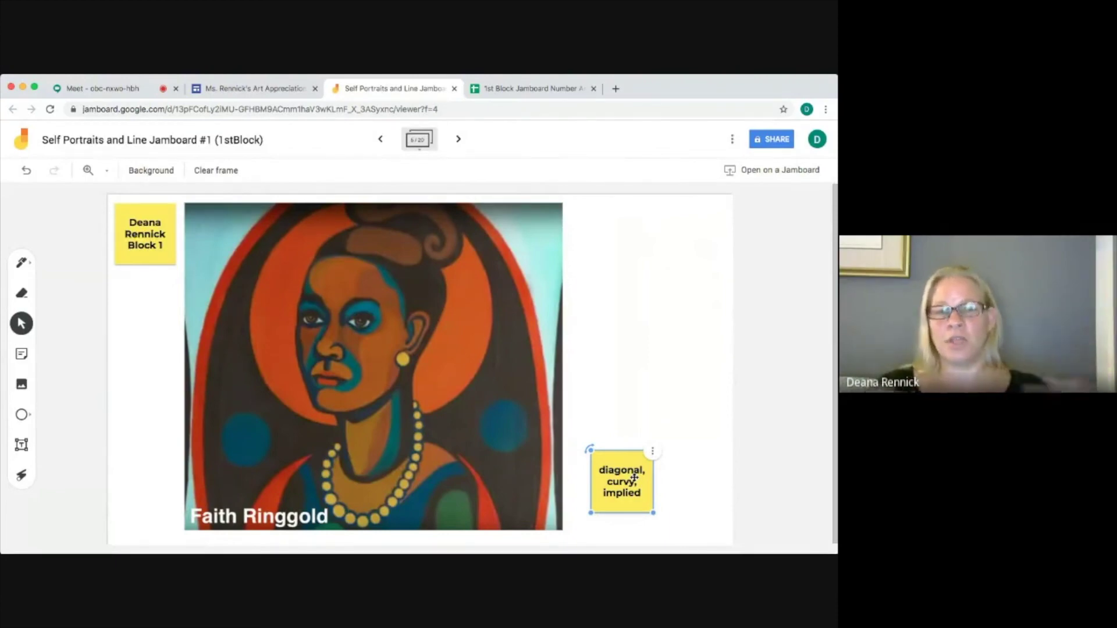
- Deselect the line-types note, then open and dismiss the More actions menu without choosing anything
click(715, 239)
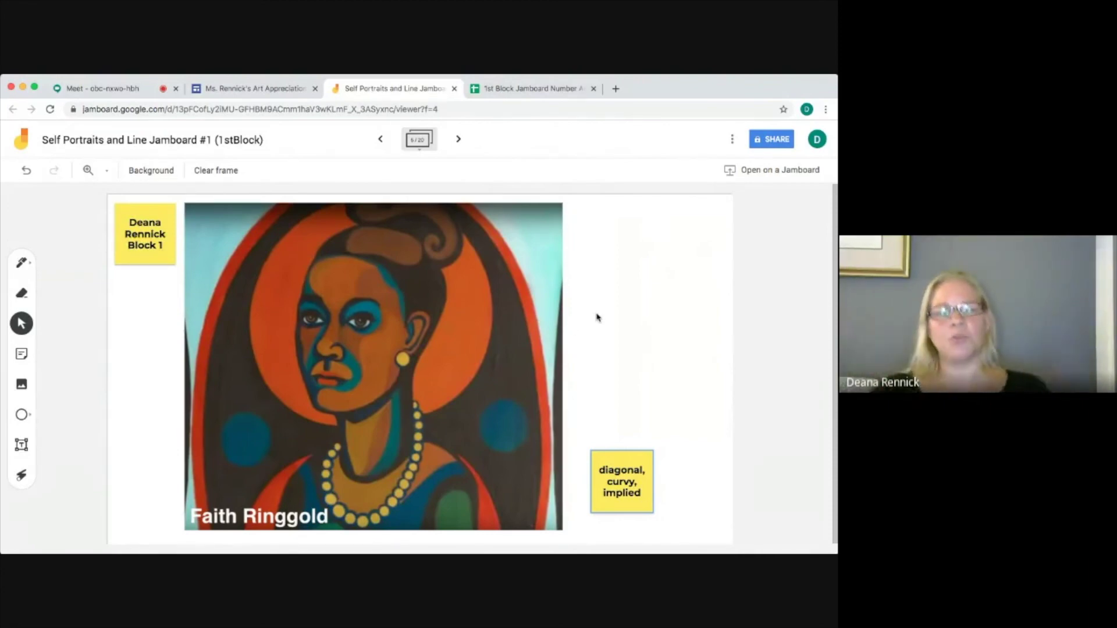
click(732, 140)
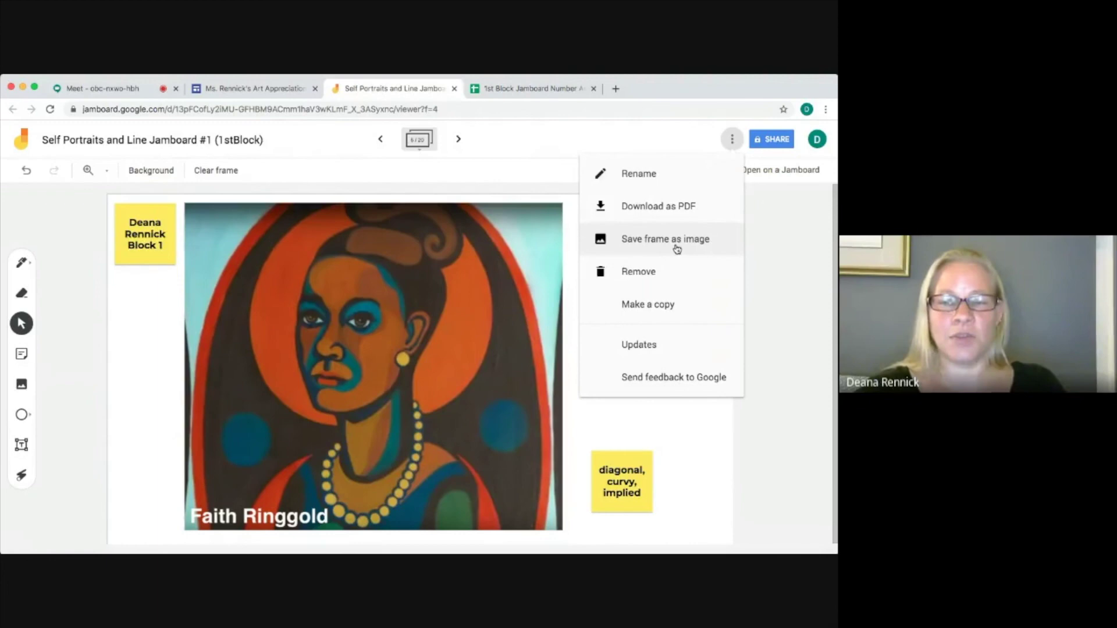
click(766, 244)
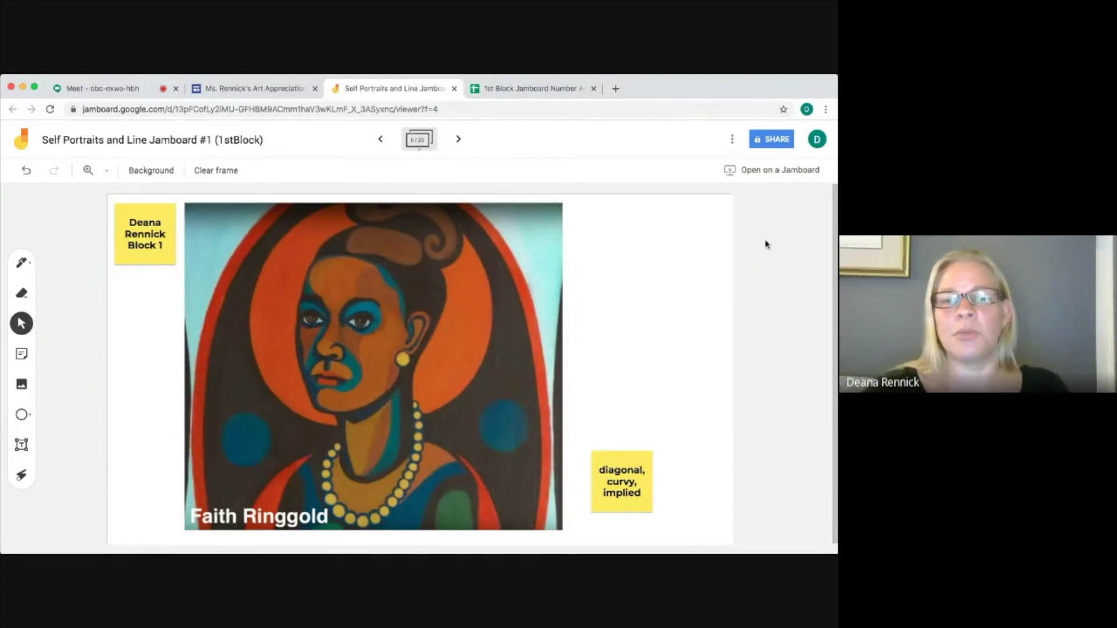